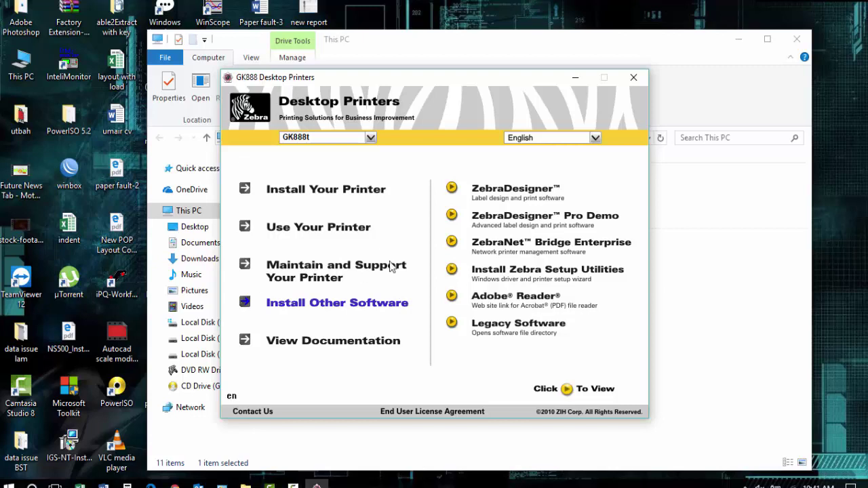
Step: Install Zebra Setup Utilities for all users, accepting the license agreement and keeping the suggested program folder
{"action": "left_click", "coordinate": [452, 271]}
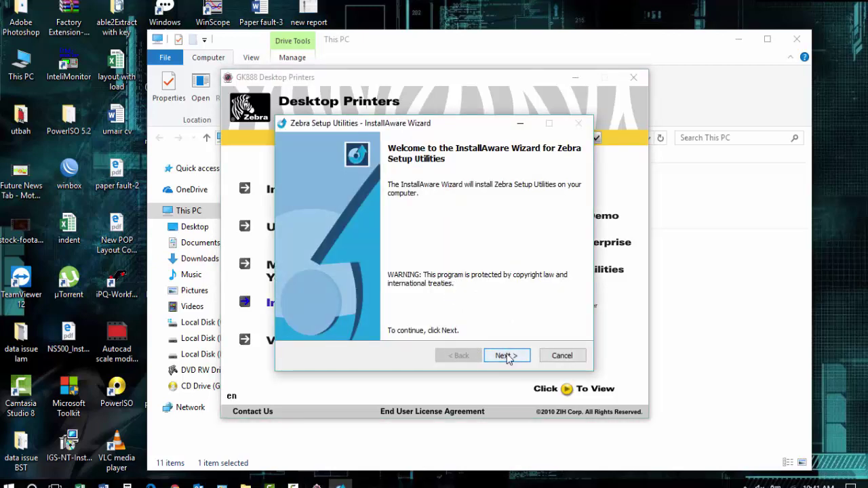
{"action": "left_click", "coordinate": [506, 356]}
{"action": "left_click", "coordinate": [424, 324]}
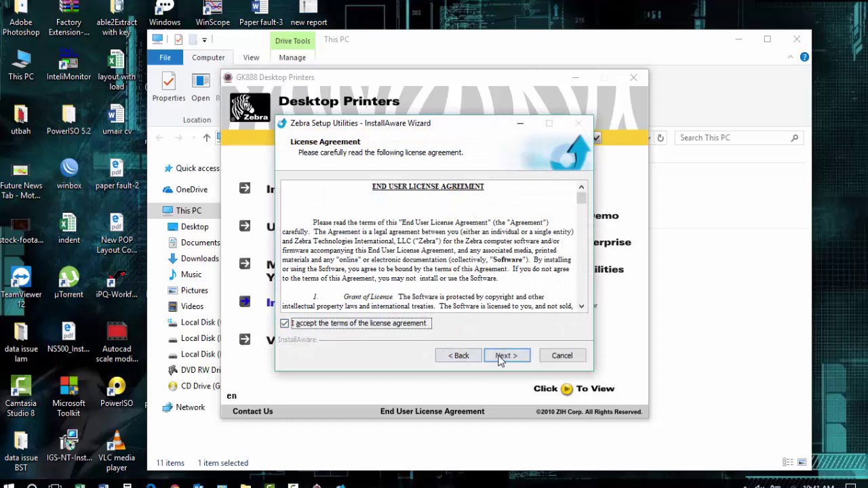
{"action": "left_click", "coordinate": [503, 357]}
{"action": "left_click", "coordinate": [504, 358]}
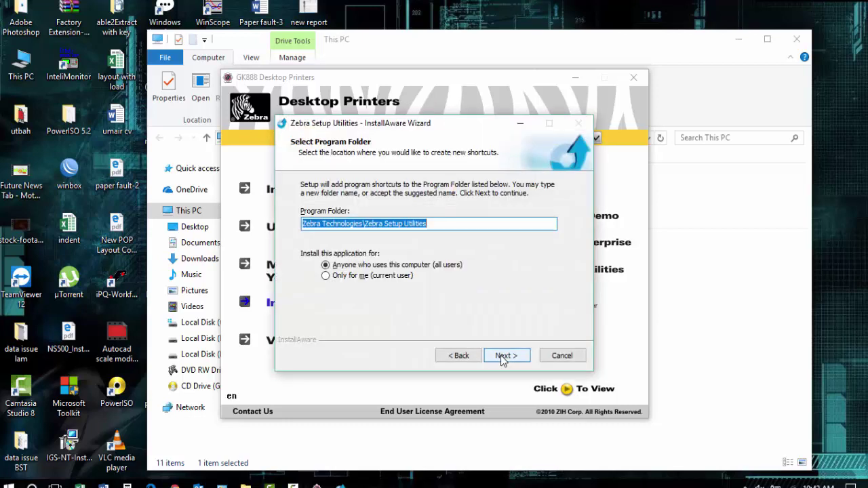
{"action": "left_click", "coordinate": [501, 357]}
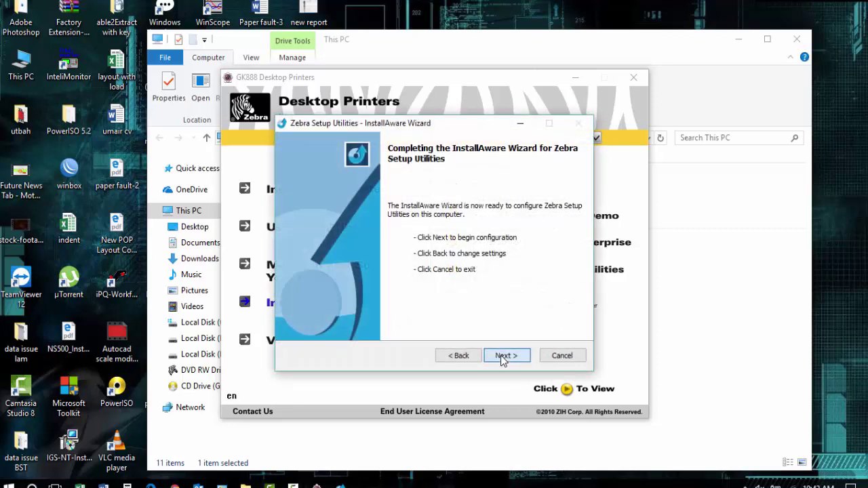
{"action": "left_click", "coordinate": [502, 357]}
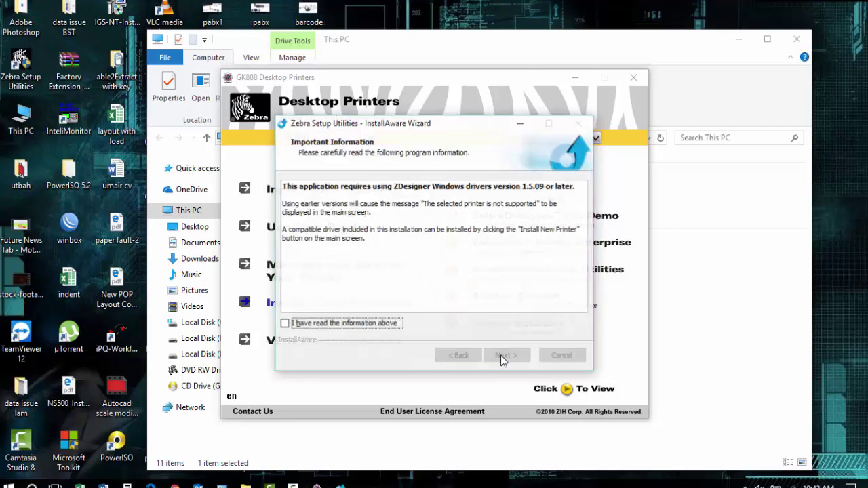
Step: Acknowledge the driver version information and finish the setup with Zebra Setup Utilities set to run now
{"action": "left_click", "coordinate": [376, 324]}
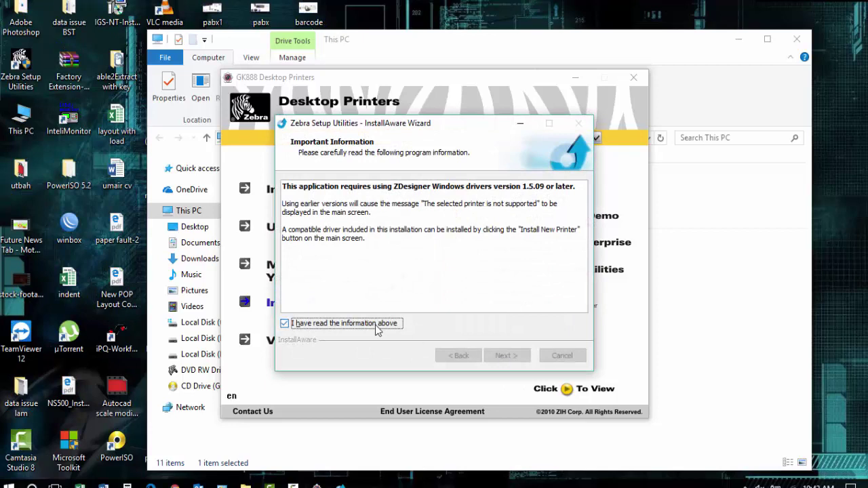
{"action": "left_click", "coordinate": [505, 356]}
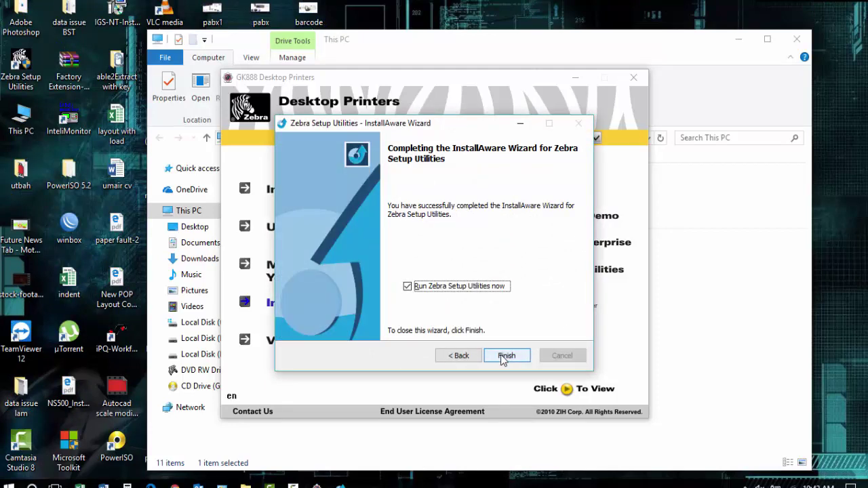
{"action": "left_click", "coordinate": [505, 356]}
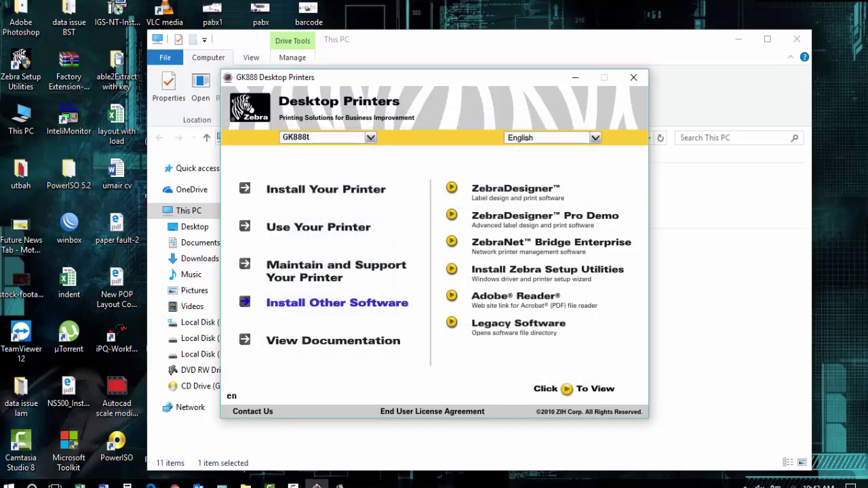
Step: Switch to the System Prepare Wizard and complete it with USB (Universal Serial Bus) as the printer's connection port
{"action": "mouse_move", "coordinate": [316, 486]}
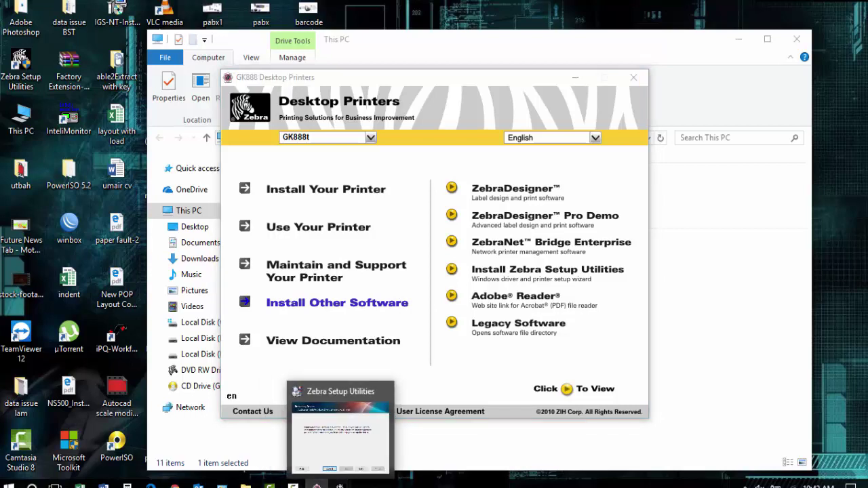
{"action": "left_click", "coordinate": [340, 486]}
{"action": "left_click", "coordinate": [503, 357]}
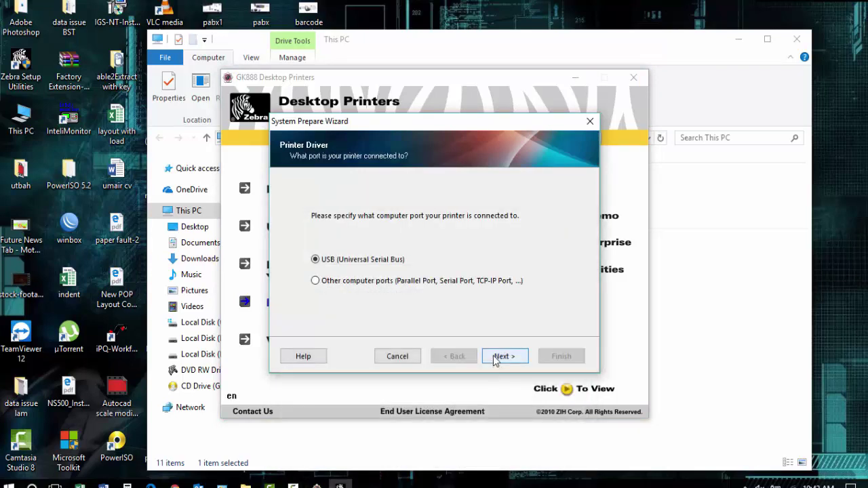
{"action": "left_click", "coordinate": [494, 360]}
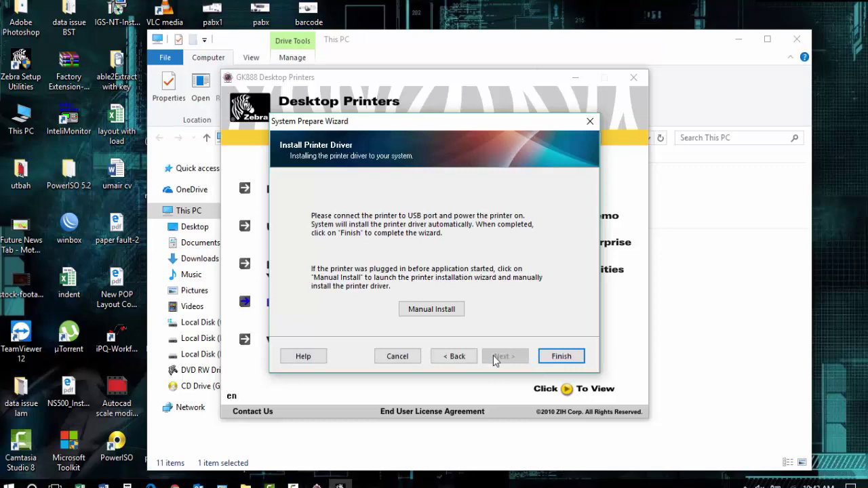
{"action": "left_click", "coordinate": [562, 357]}
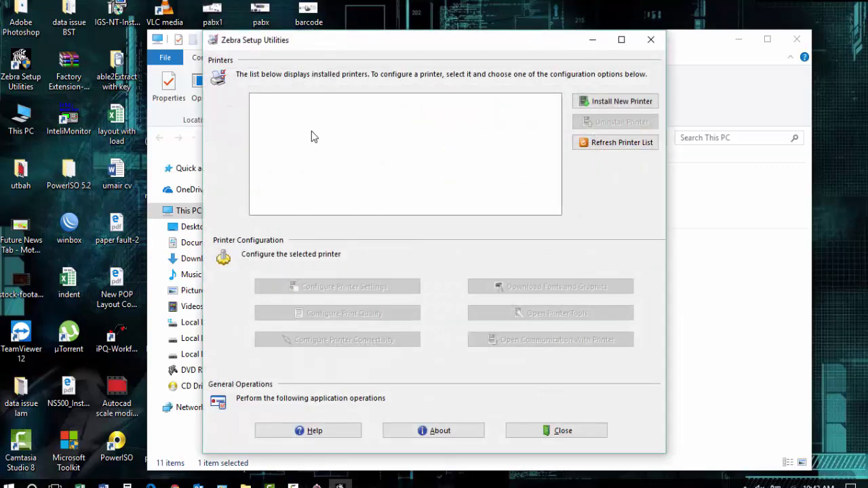
Step: Start installing a new printer and choose the ZDesigner GK888t model
{"action": "left_click", "coordinate": [592, 103]}
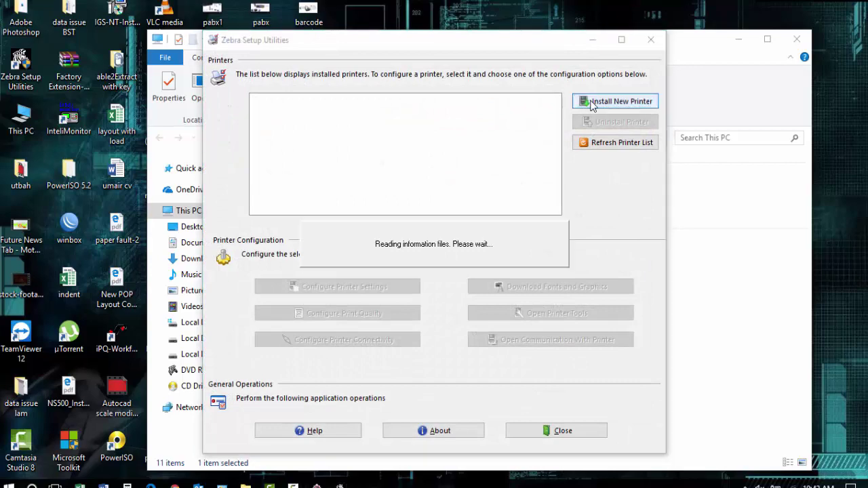
{"action": "left_click", "coordinate": [562, 356]}
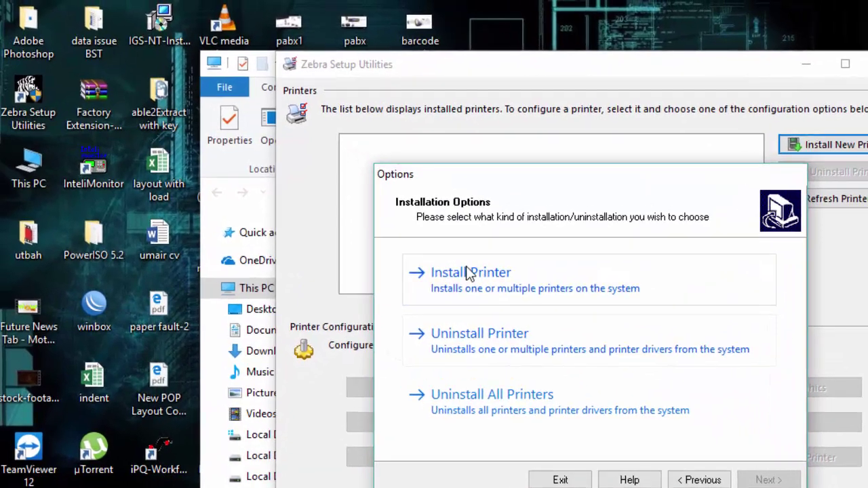
{"action": "left_click", "coordinate": [468, 272]}
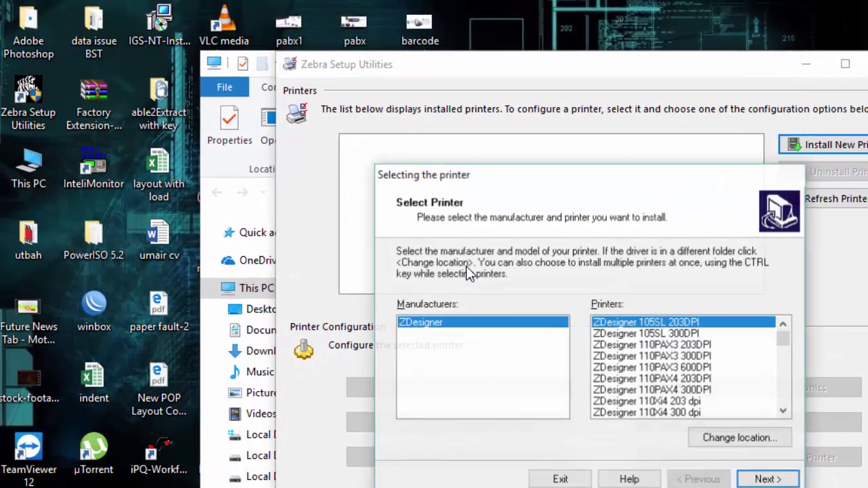
{"action": "left_click_drag", "start_coordinate": [784, 340], "coordinate": [777, 357]}
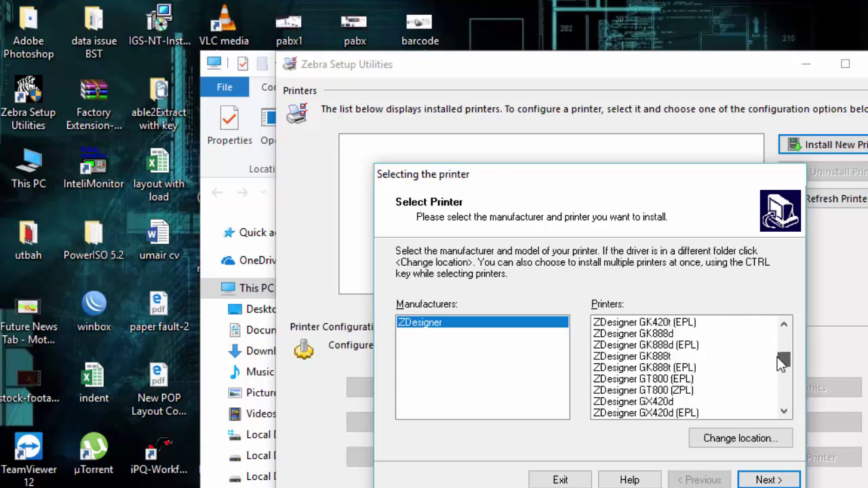
{"action": "left_click", "coordinate": [665, 357]}
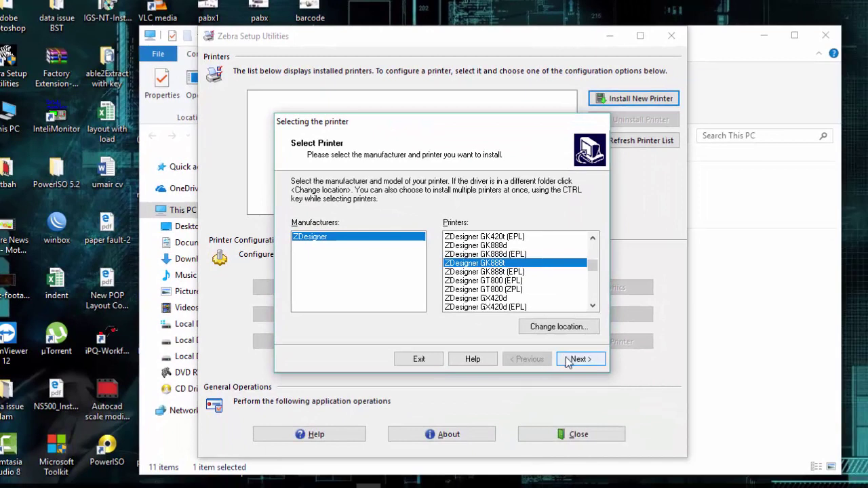
{"action": "left_click", "coordinate": [570, 360]}
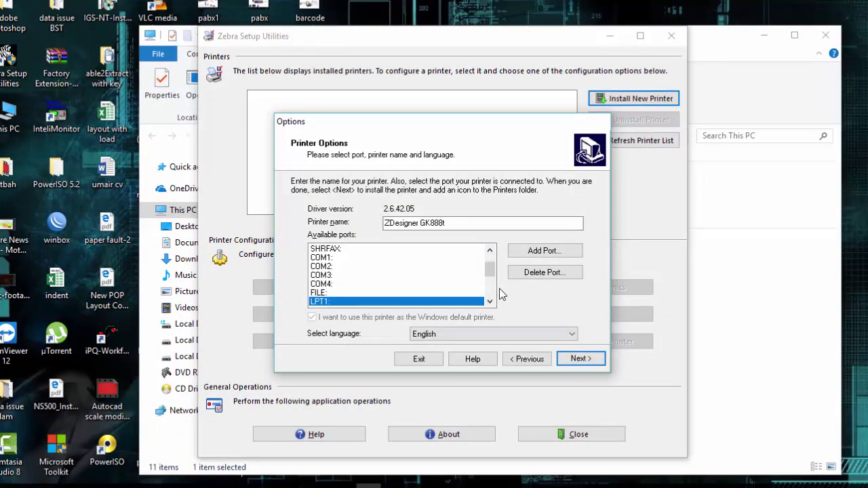
Step: Assign the ZDesigner GK888t to port USB002 and finish its installation with both the Font Downloader and Status Monitor setups enabled
{"action": "scroll", "coordinate": [493, 271], "scroll_direction": "up", "scroll_amount": 1}
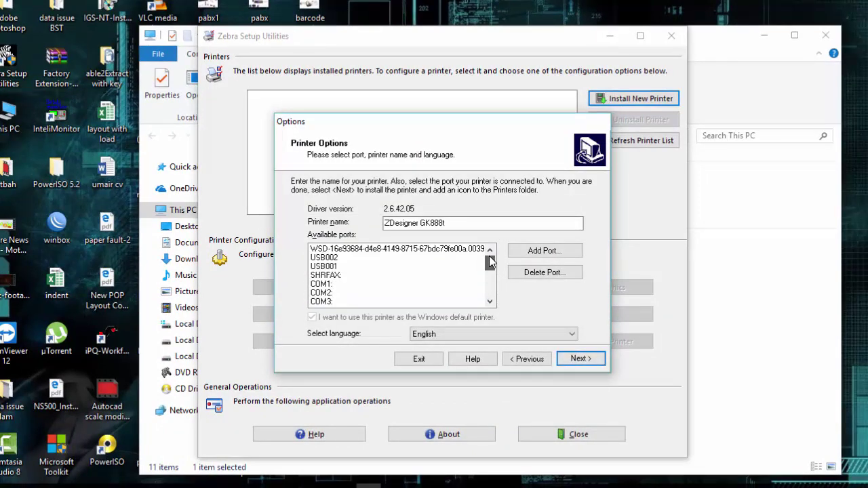
{"action": "left_click", "coordinate": [366, 266]}
{"action": "left_click", "coordinate": [394, 258]}
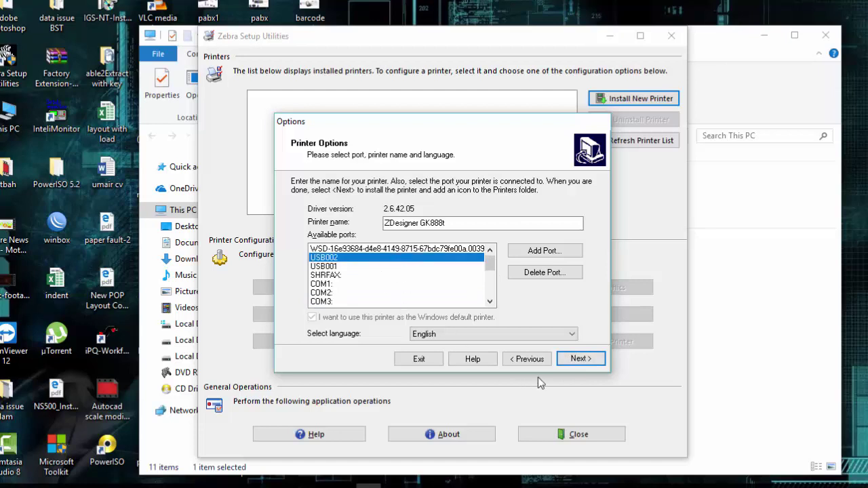
{"action": "left_click", "coordinate": [576, 359]}
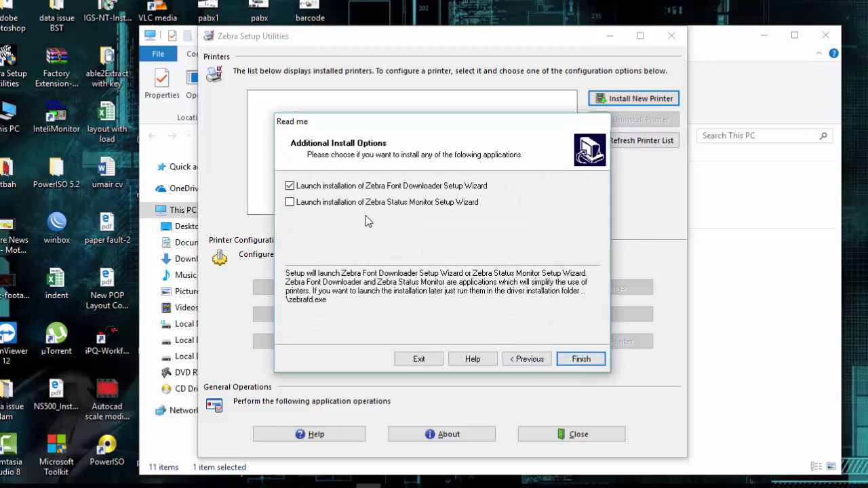
{"action": "left_click", "coordinate": [289, 202]}
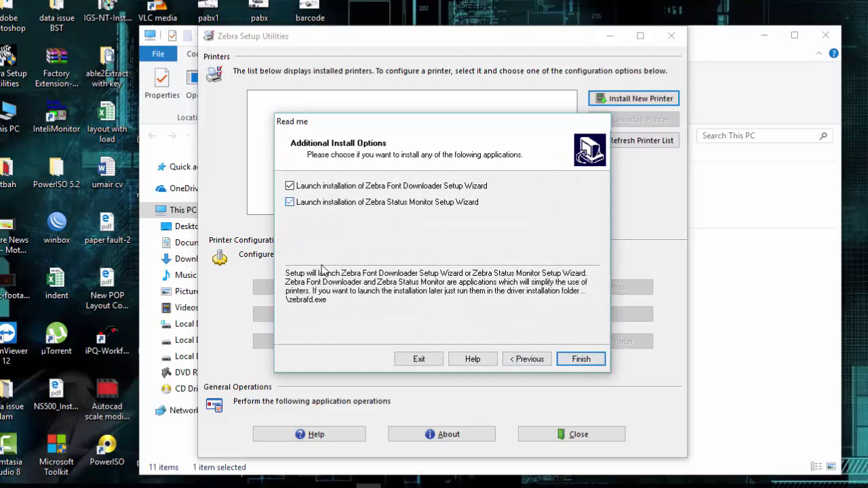
{"action": "left_click", "coordinate": [570, 359]}
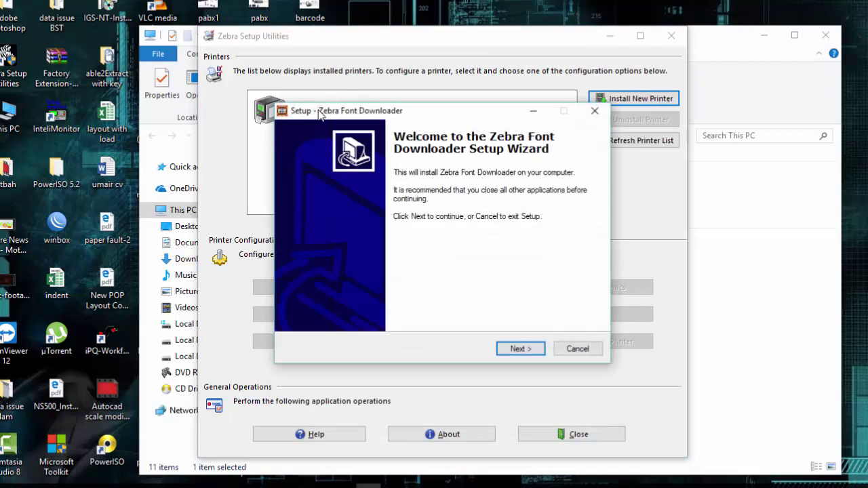
Step: Install Zebra Font Downloader in the default destination and Start Menu folders, with a desktop icon
{"action": "left_click", "coordinate": [515, 350]}
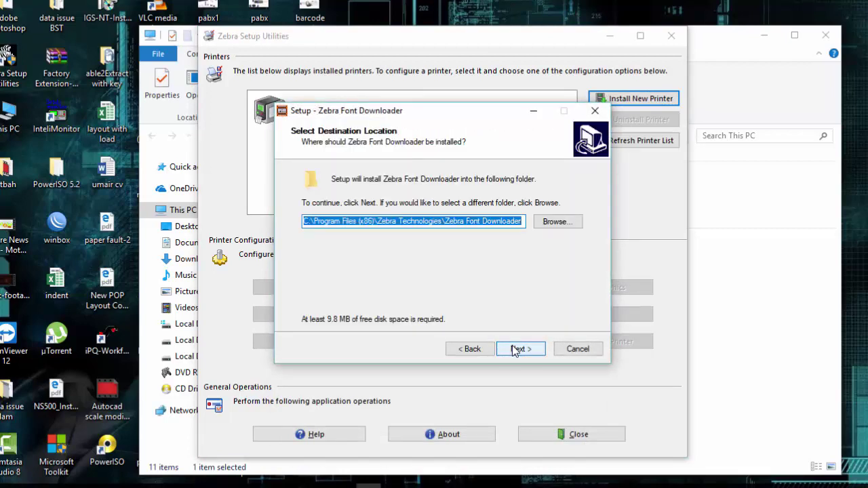
{"action": "left_click", "coordinate": [515, 349]}
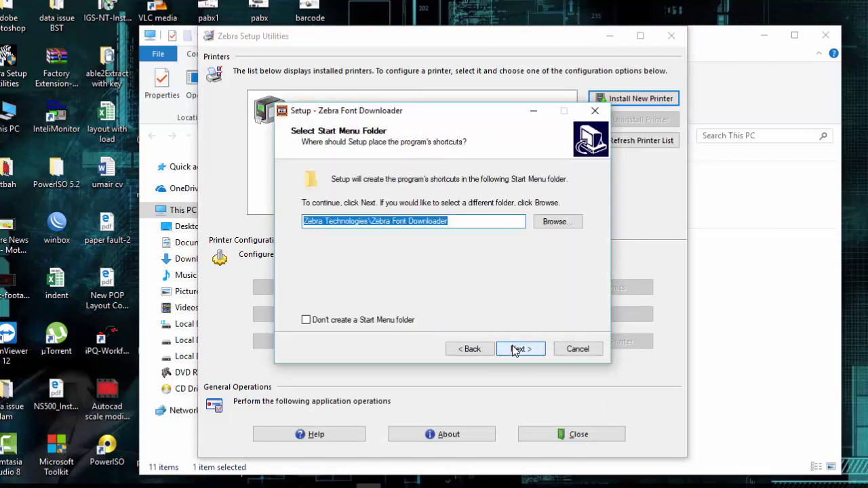
{"action": "left_click", "coordinate": [515, 349]}
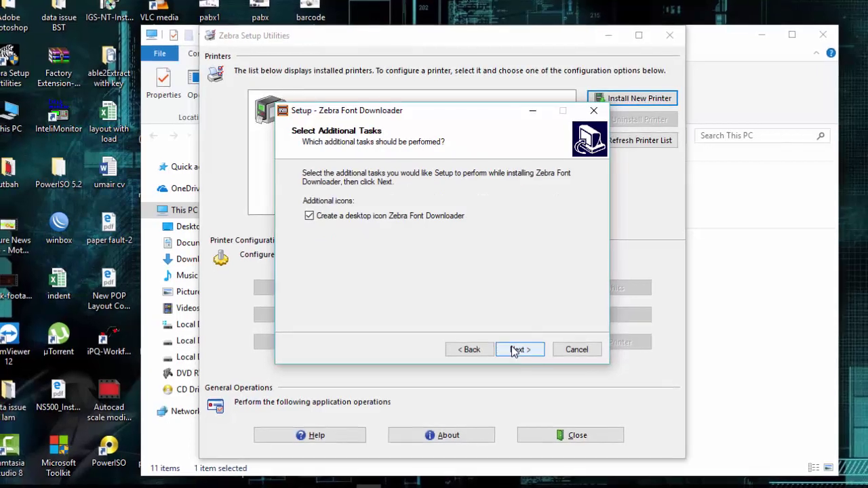
{"action": "left_click", "coordinate": [515, 349]}
{"action": "left_click", "coordinate": [513, 352]}
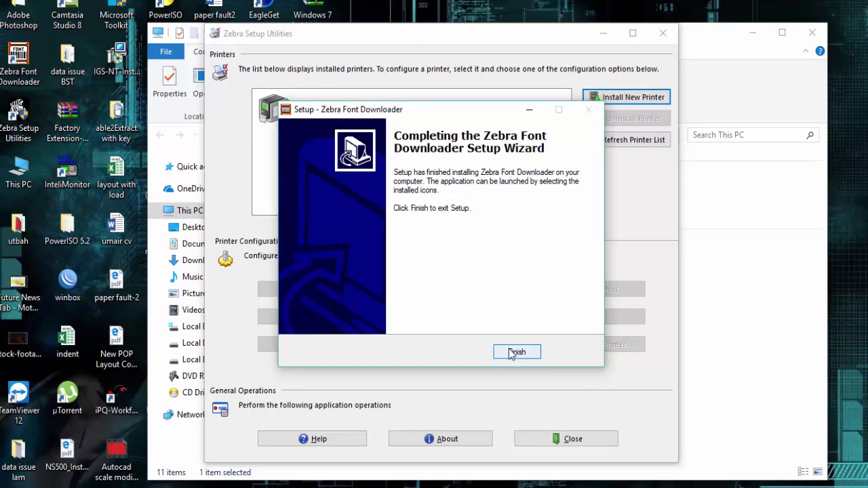
{"action": "left_click", "coordinate": [512, 353]}
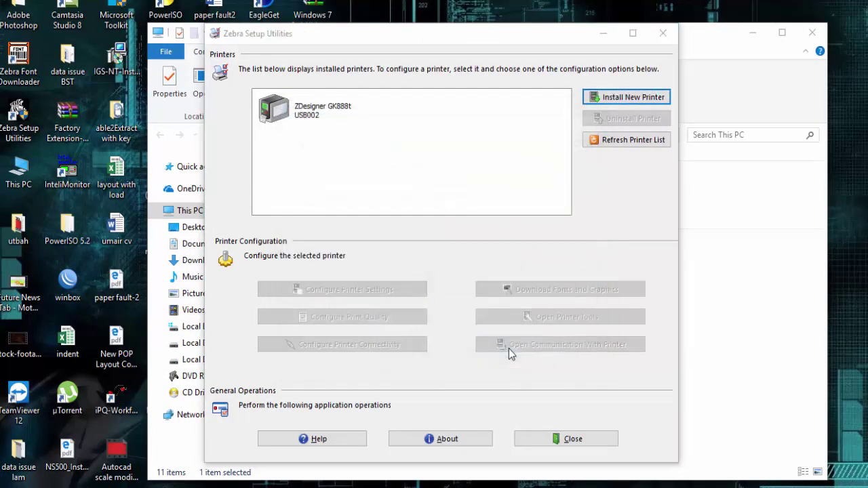
Step: Install Zebra Status Monitor into the existing Status Monitor folder, with a desktop icon and running at Windows startup
{"action": "left_click", "coordinate": [512, 353]}
{"action": "left_click", "coordinate": [512, 353]}
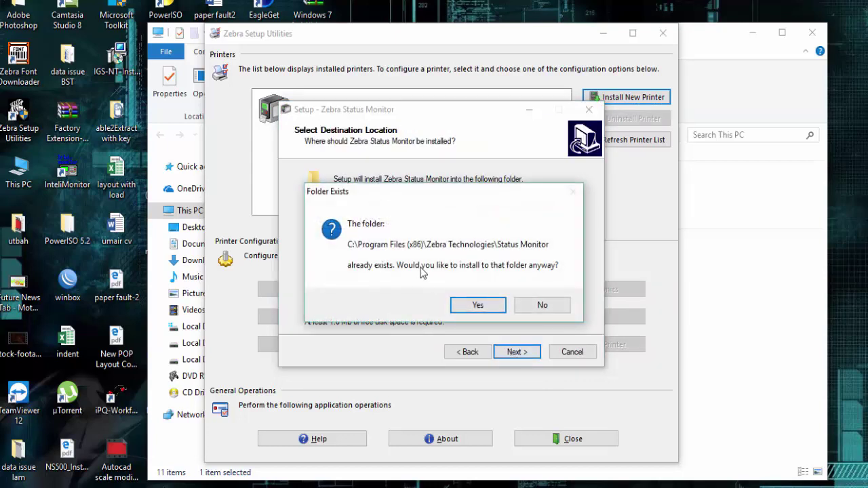
{"action": "left_click", "coordinate": [478, 306]}
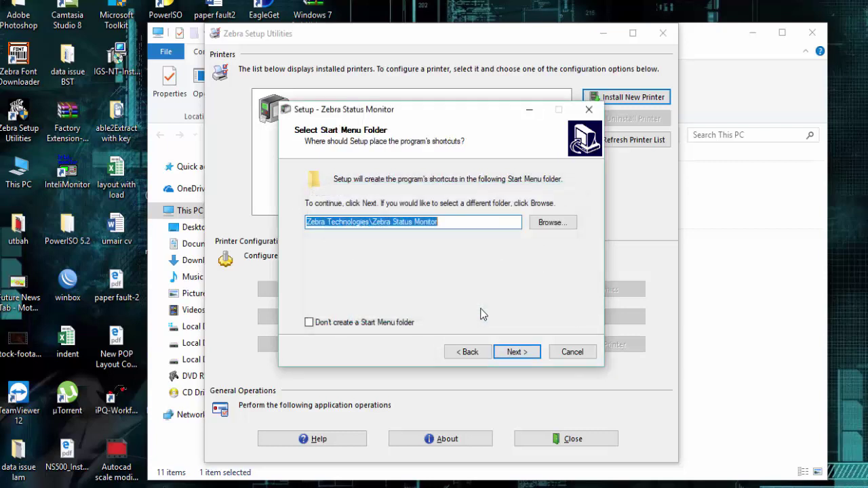
{"action": "left_click", "coordinate": [515, 351]}
{"action": "left_click", "coordinate": [521, 351]}
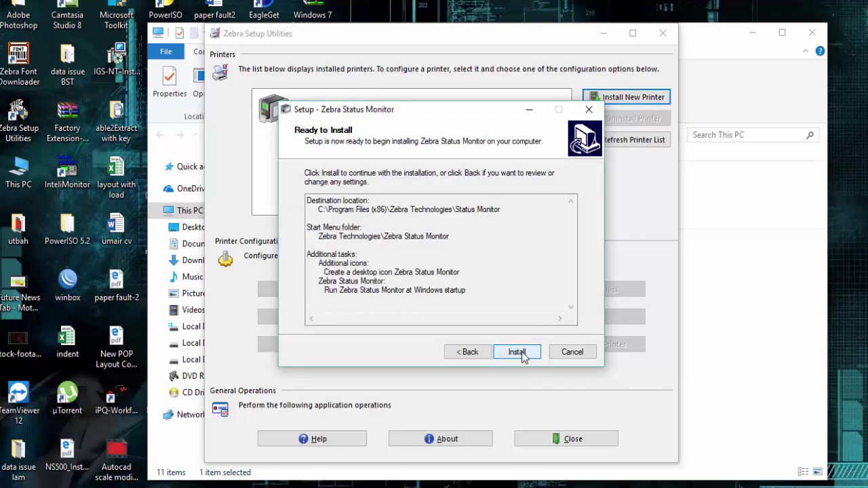
{"action": "left_click", "coordinate": [521, 351]}
{"action": "left_click", "coordinate": [522, 352]}
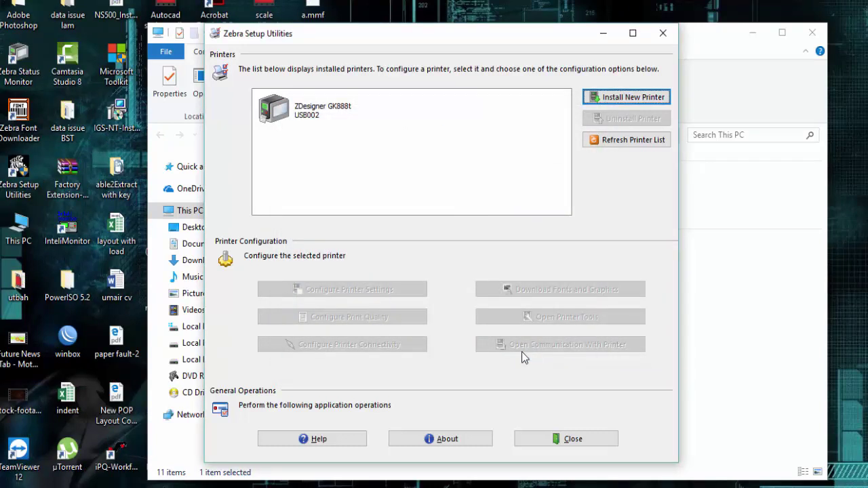
Step: Configure the ZDesigner GK888t's printer settings with a 3.00 by 2.00 inch label in Normal orientation
{"action": "left_click", "coordinate": [329, 104]}
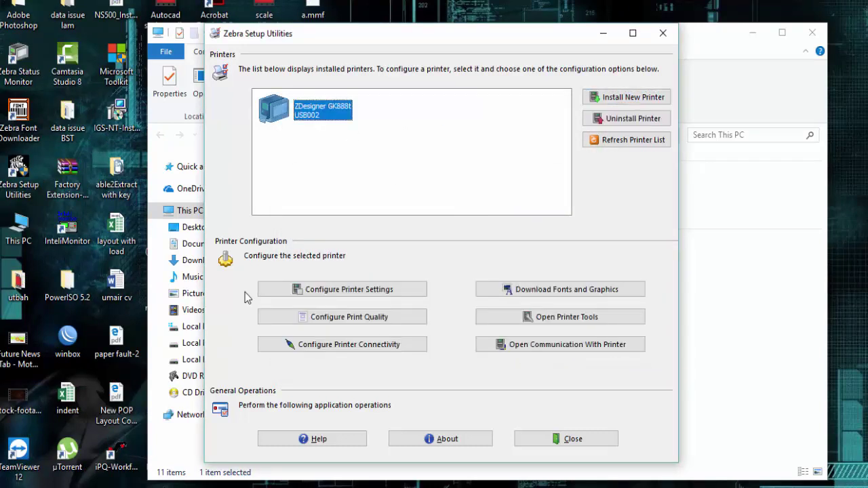
{"action": "left_click", "coordinate": [329, 291]}
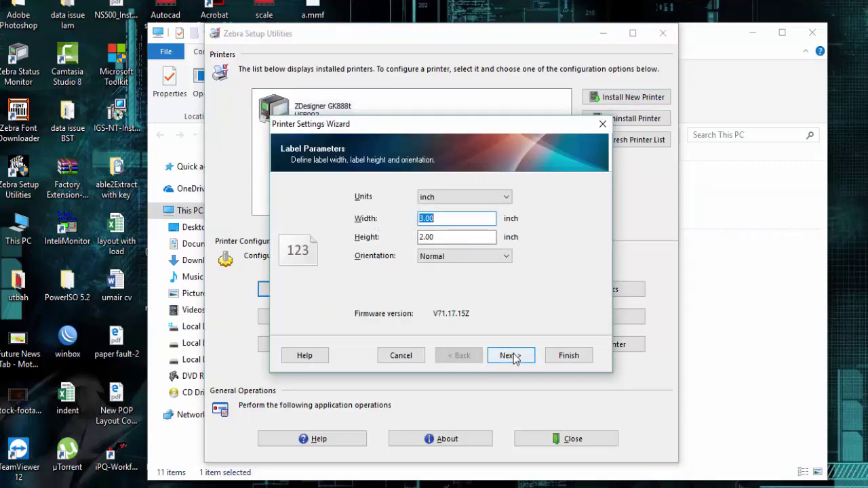
{"action": "left_click", "coordinate": [563, 354]}
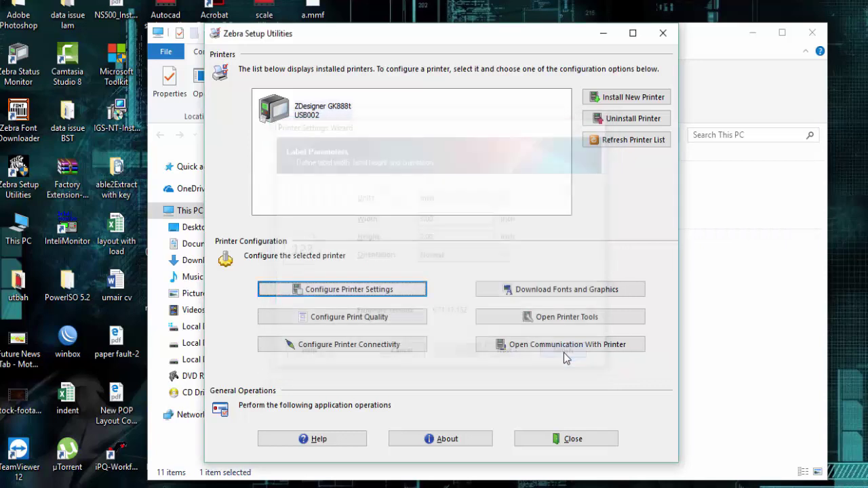
Step: Configure the ZDesigner GK888t for wired connectivity with DHCP, sending the configuration to the printer, and close Zebra Setup Utilities
{"action": "left_click", "coordinate": [364, 347]}
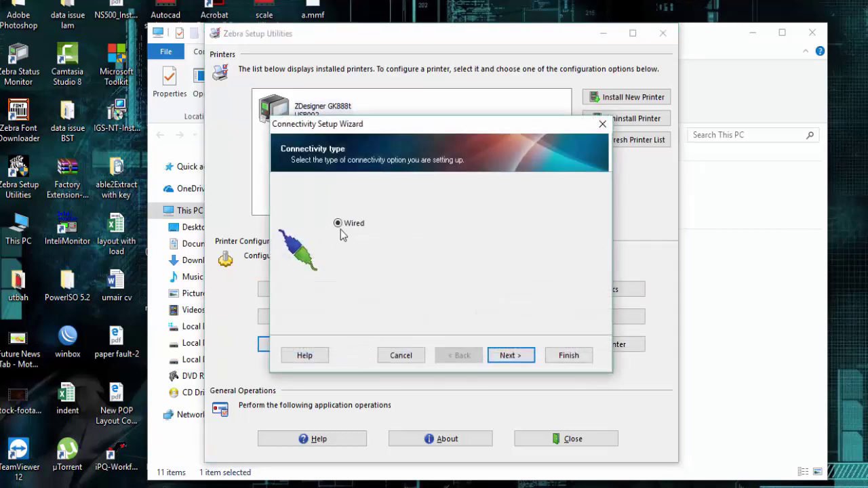
{"action": "left_click", "coordinate": [509, 356]}
{"action": "left_click", "coordinate": [509, 356]}
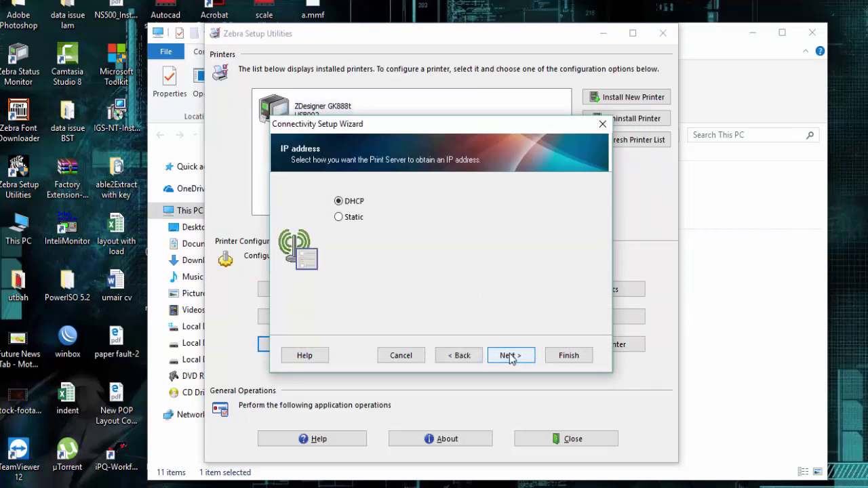
{"action": "left_click", "coordinate": [503, 357]}
{"action": "left_click", "coordinate": [503, 359]}
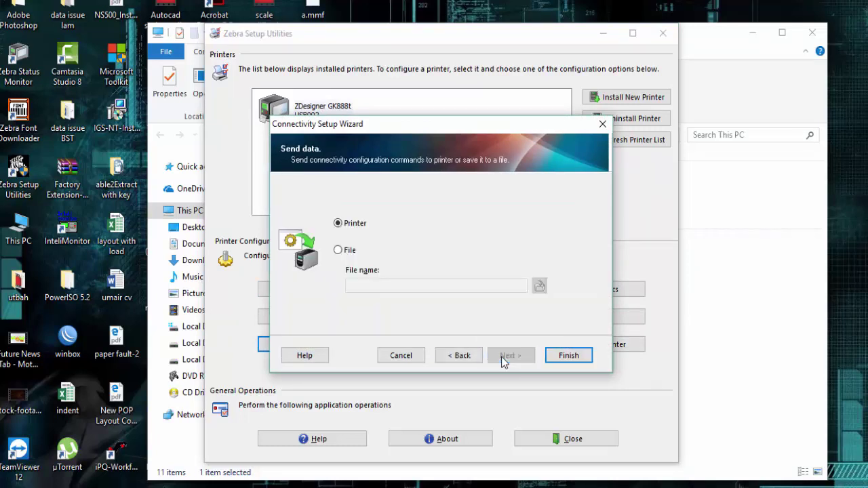
{"action": "left_click", "coordinate": [566, 354]}
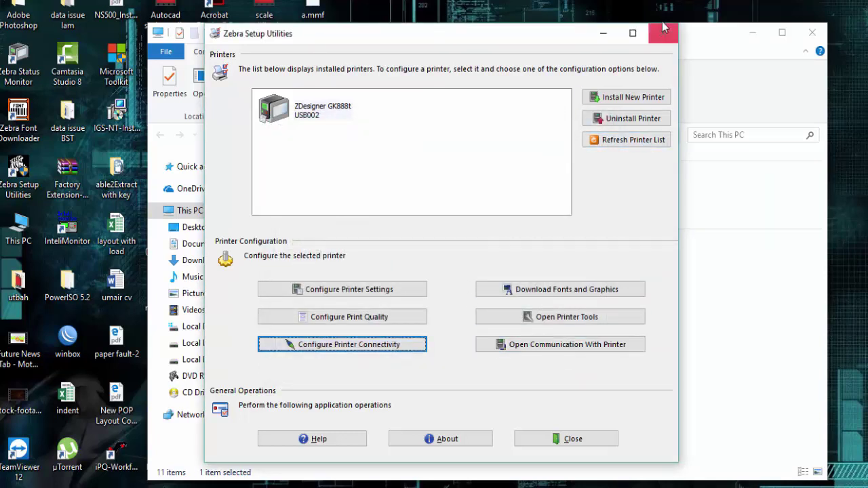
{"action": "left_click", "coordinate": [560, 441]}
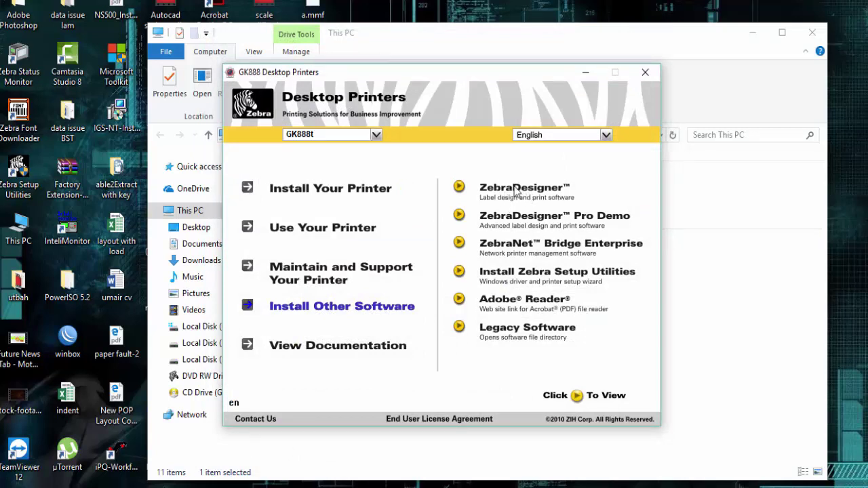
Step: Start the ZebraDesigner 2 setup from the other software list in English and accept its license agreement
{"action": "left_click", "coordinate": [460, 190]}
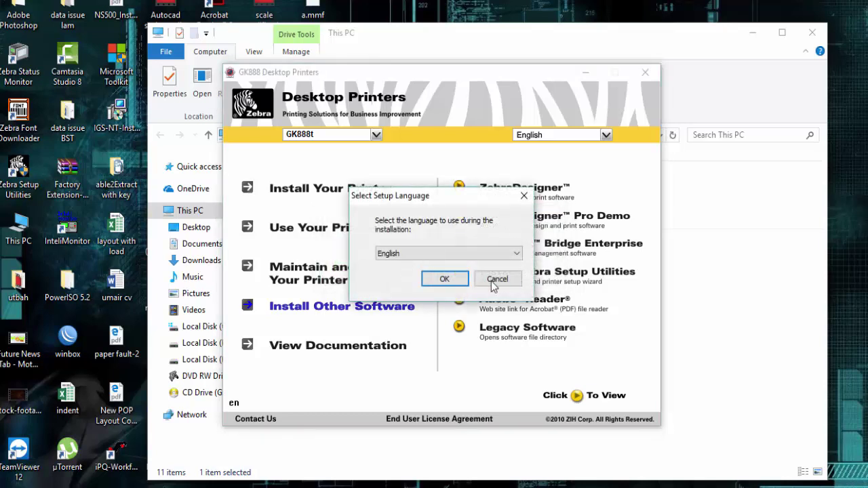
{"action": "left_click", "coordinate": [451, 283]}
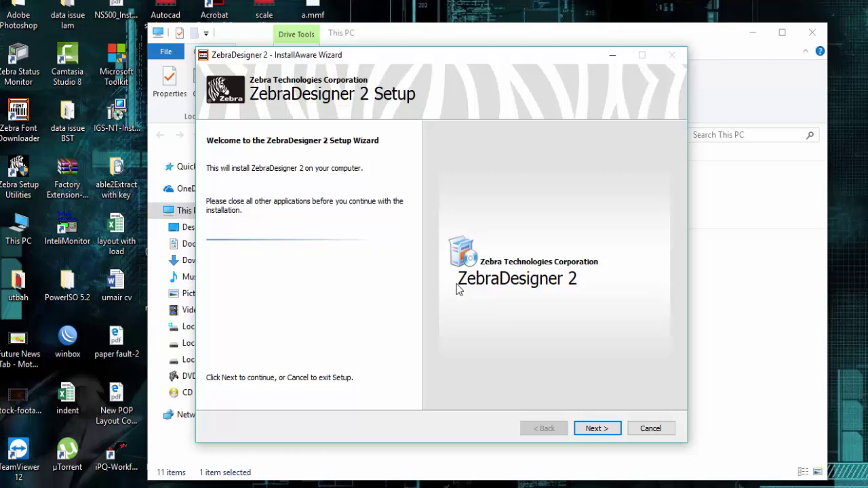
{"action": "left_click", "coordinate": [594, 429]}
{"action": "left_click", "coordinate": [242, 395]}
{"action": "left_click", "coordinate": [595, 429]}
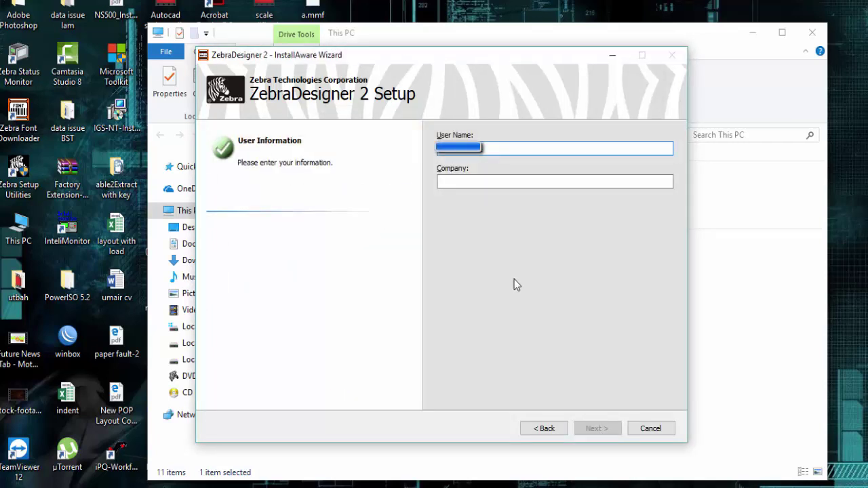
Step: Fill in the ZebraDesigner 2 setup's user information with the user name and the company XYZ
{"action": "type", "text": "ABC"}
{"action": "key", "text": "Tab"}
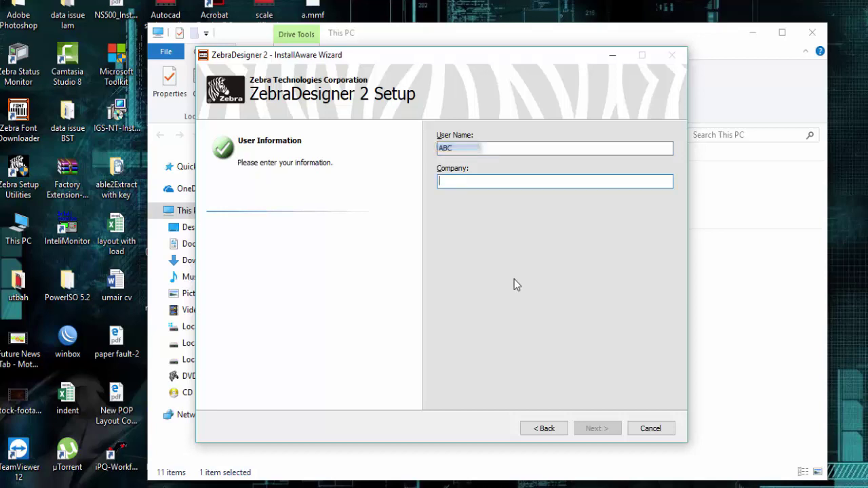
{"action": "type", "text": "XYZ"}
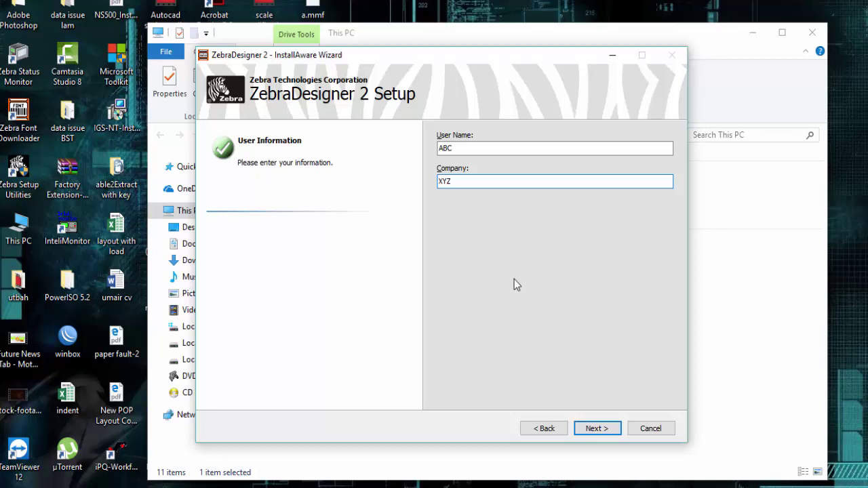
{"action": "left_click", "coordinate": [596, 430]}
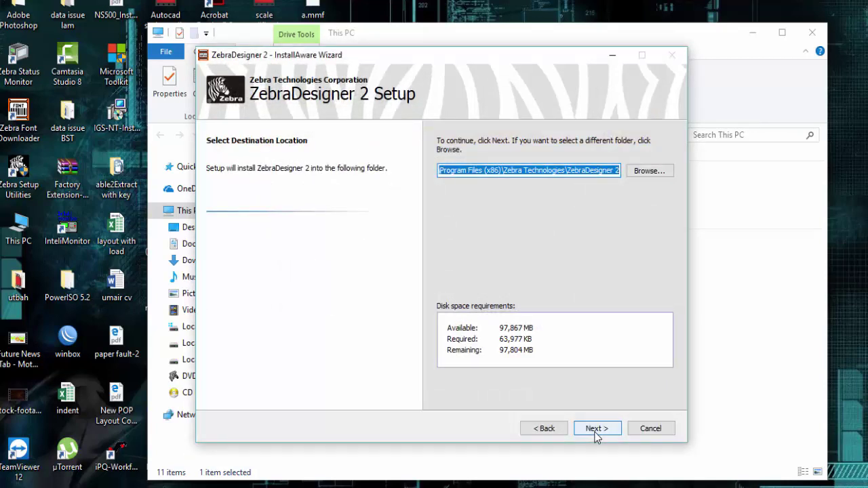
Step: Install ZebraDesigner 2 in the default folders for all users, with desktop and Quick Launch icons, and run it on completion
{"action": "left_click", "coordinate": [596, 429]}
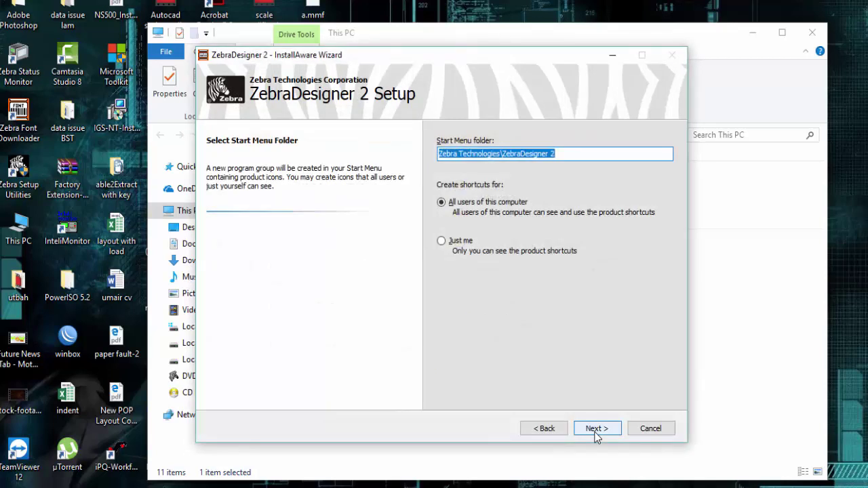
{"action": "left_click", "coordinate": [597, 434]}
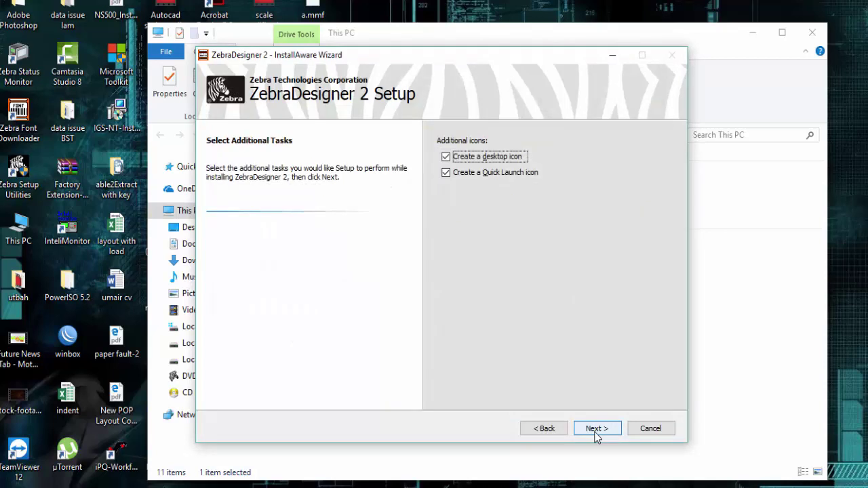
{"action": "left_click", "coordinate": [596, 434]}
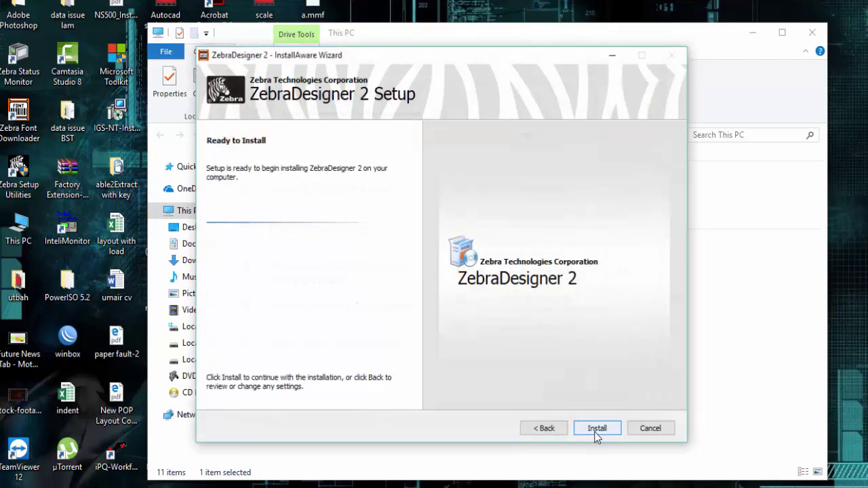
{"action": "left_click", "coordinate": [596, 434]}
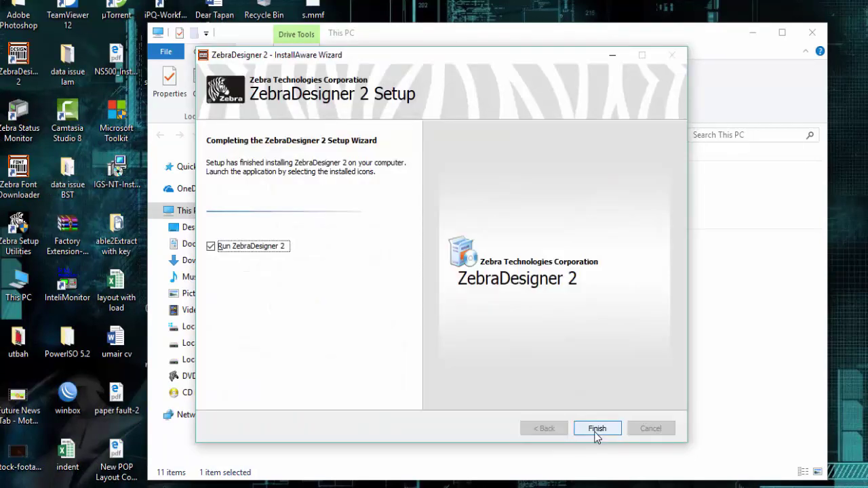
{"action": "left_click", "coordinate": [594, 431]}
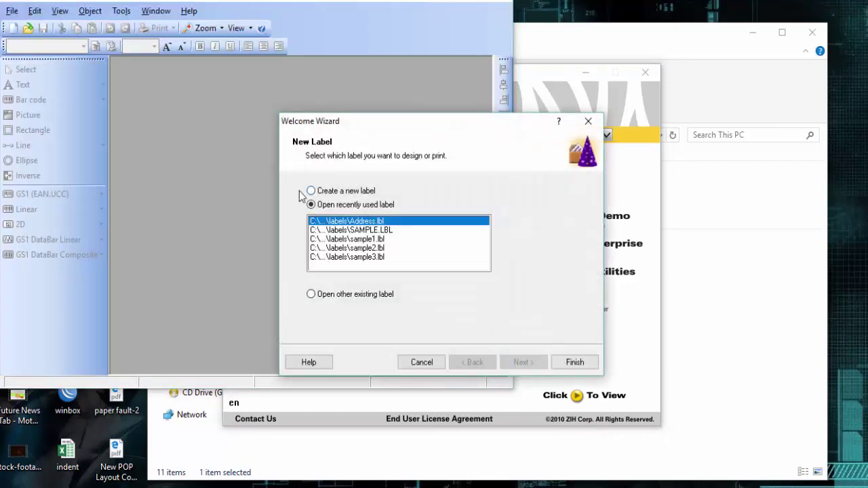
Step: Create a new portrait label for the ZDesigner GK888t with automatic page size, 3.0 by 2.0 inches, and maximize the ZebraDesigner window
{"action": "left_click", "coordinate": [312, 191]}
{"action": "left_click", "coordinate": [569, 363]}
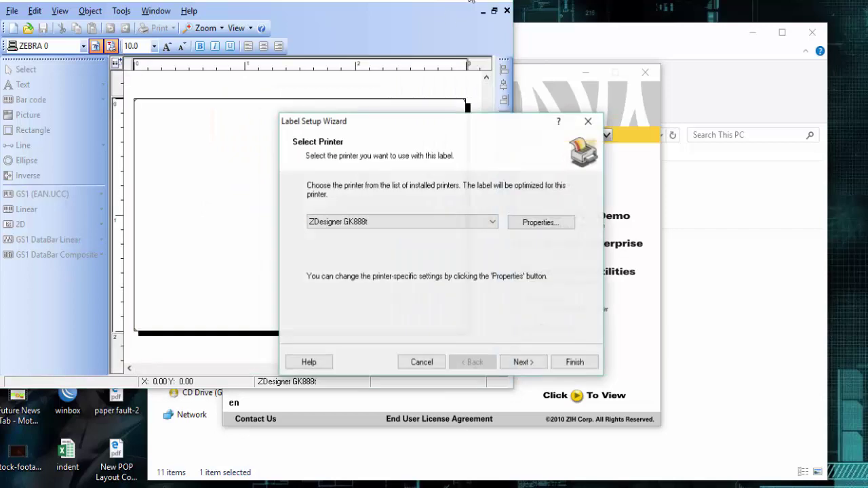
{"action": "left_click", "coordinate": [524, 363]}
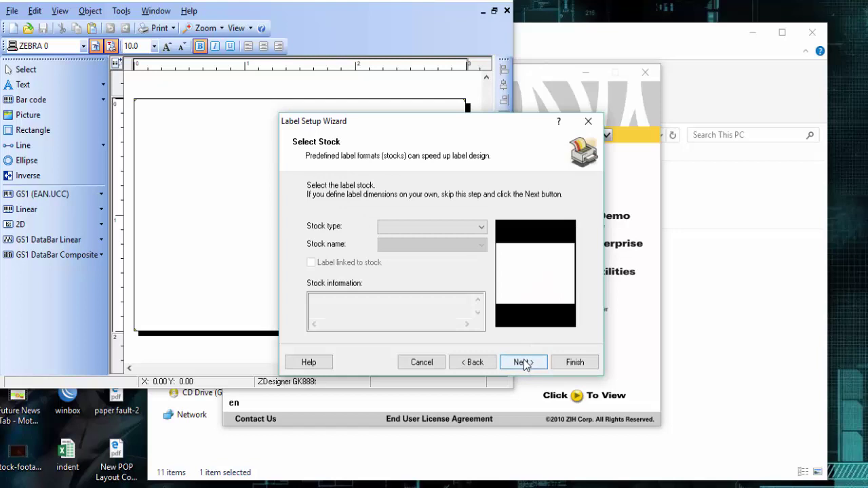
{"action": "left_click", "coordinate": [522, 363]}
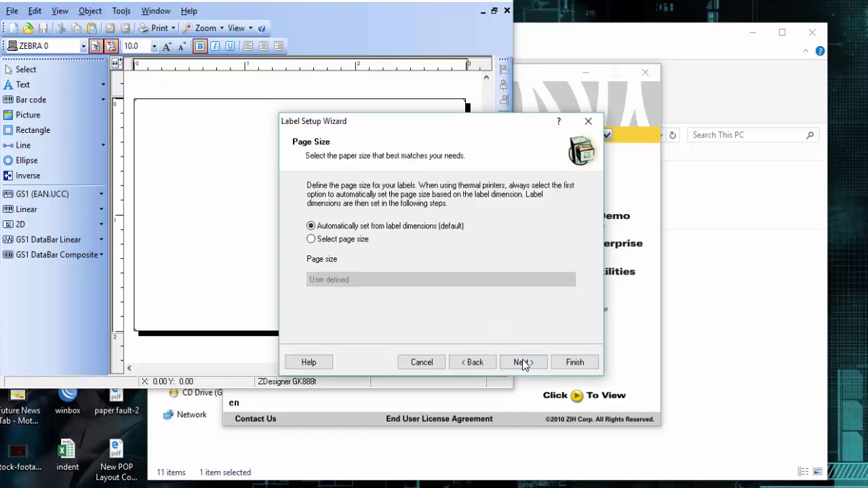
{"action": "left_click", "coordinate": [522, 363]}
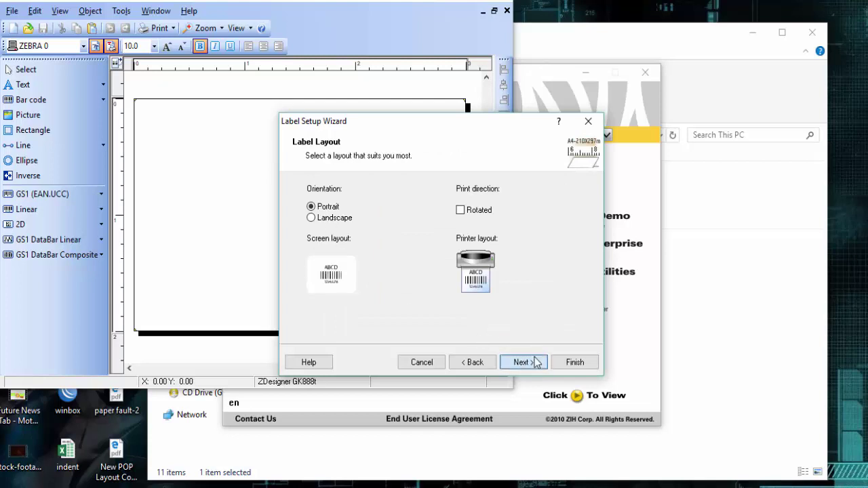
{"action": "left_click", "coordinate": [523, 362]}
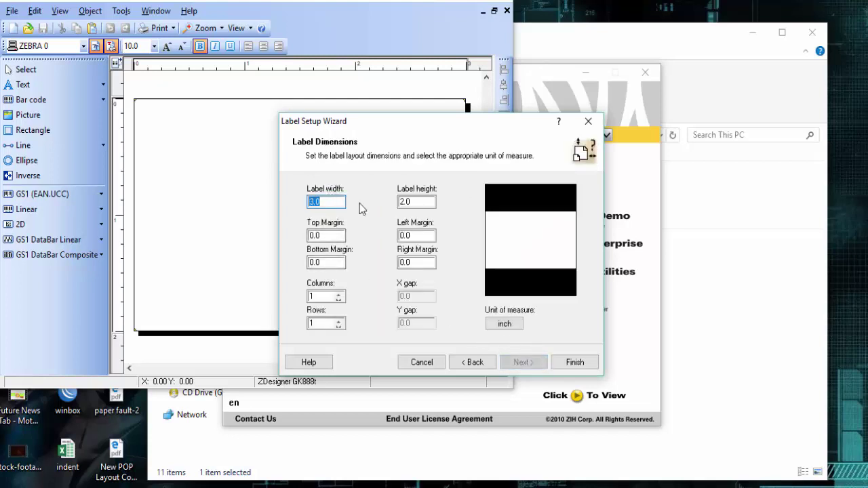
{"action": "left_click", "coordinate": [573, 363]}
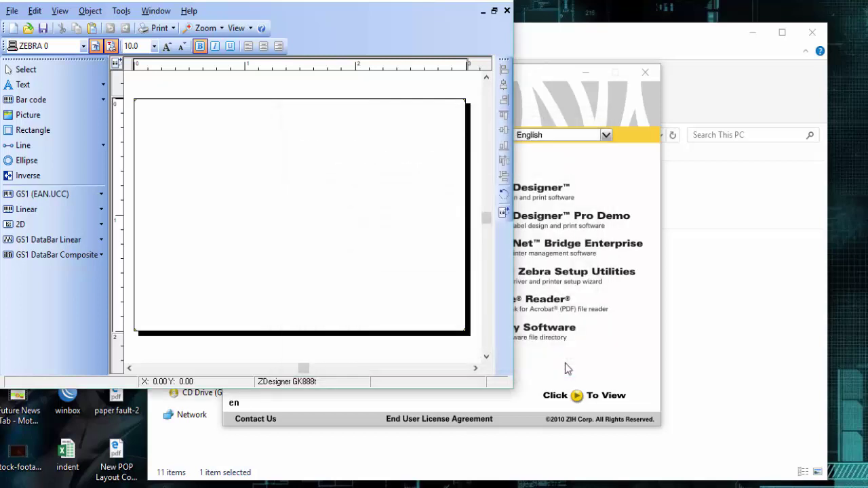
{"action": "double_click", "coordinate": [378, 6]}
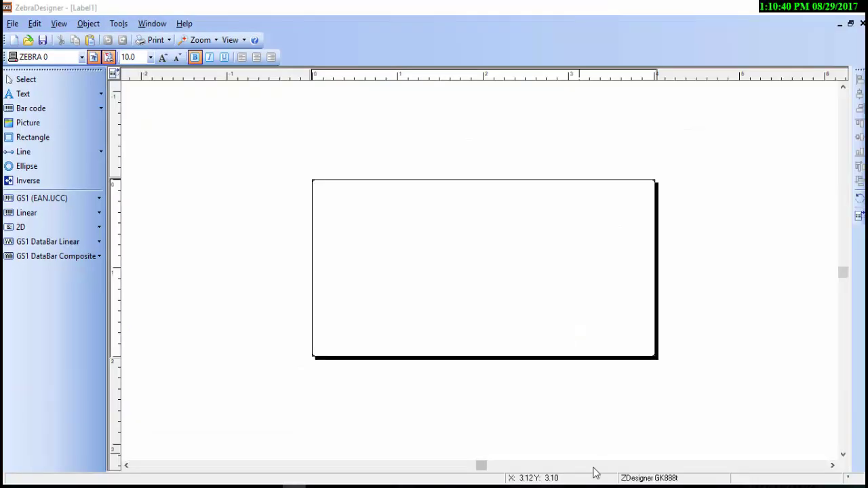
Step: Add a fixed text object in the label's upper part reading "Tutorial Academy" with "Like & Subscribe" on a second line
{"action": "left_click", "coordinate": [21, 97]}
{"action": "left_click", "coordinate": [366, 214]}
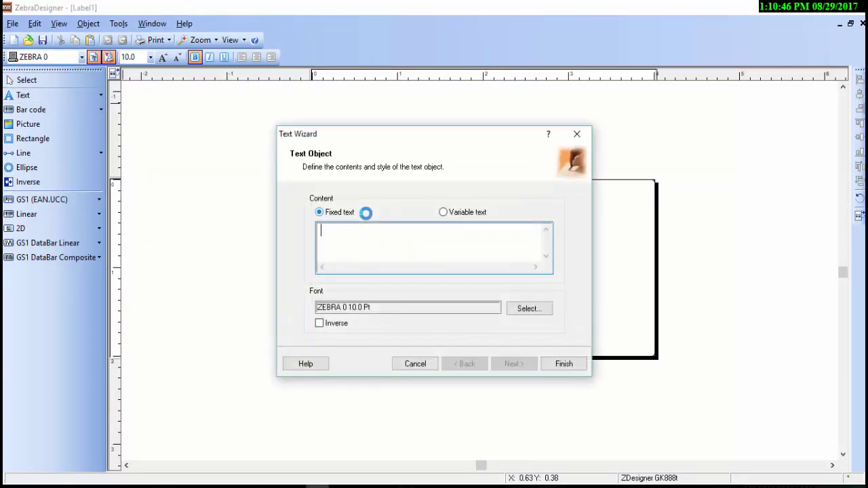
{"action": "type", "text": "Tutorial Academy"}
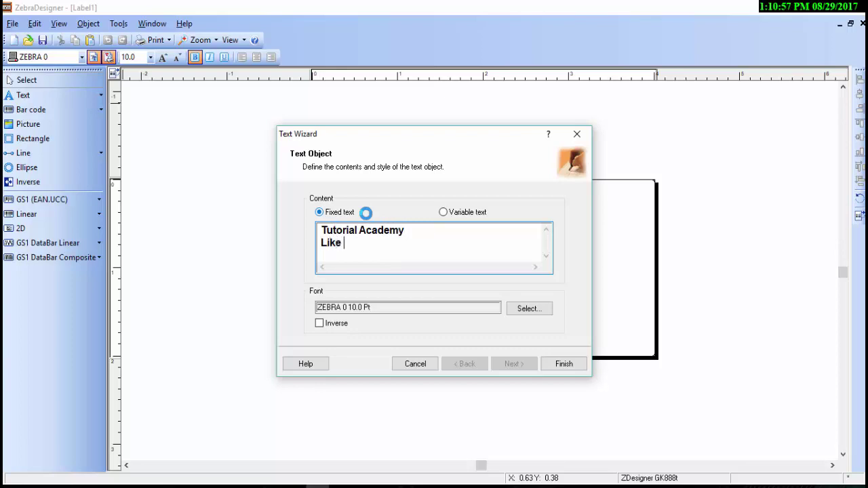
{"action": "type", "text": "& Subscribe"}
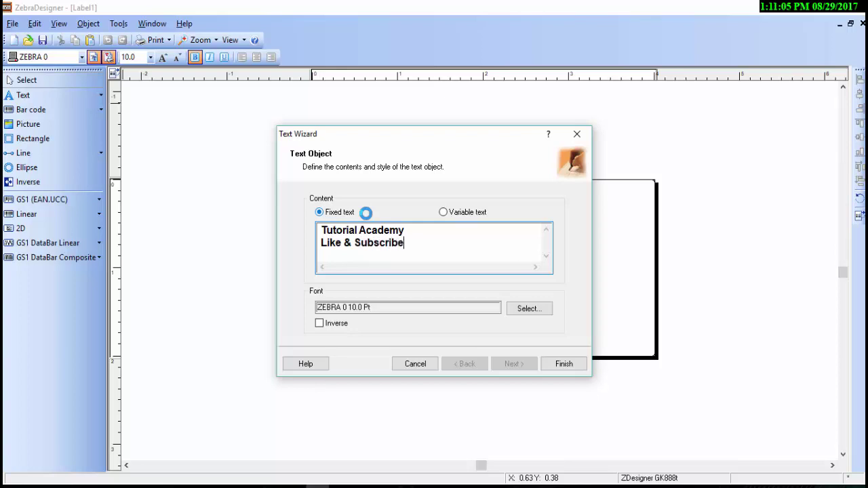
{"action": "left_click", "coordinate": [563, 364]}
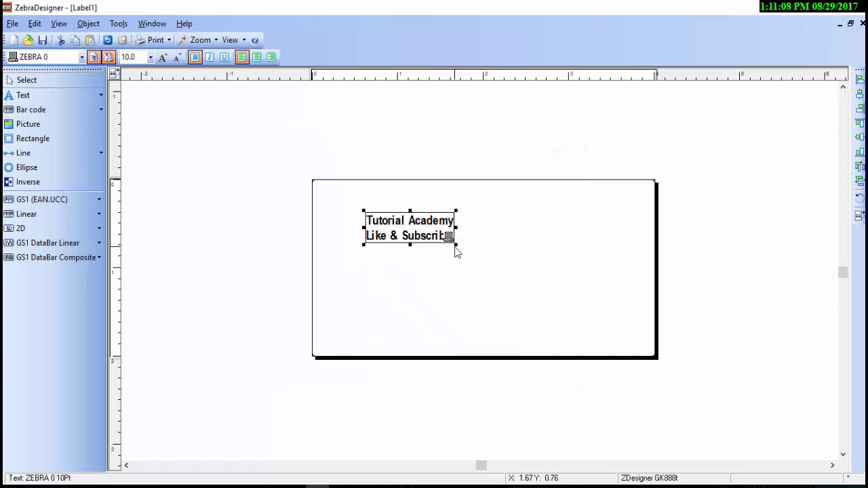
Step: Enlarge the text object to about 37 pt and reposition it so it spans most of the label's width
{"action": "left_click_drag", "start_coordinate": [459, 247], "coordinate": [642, 317]}
{"action": "left_click_drag", "start_coordinate": [504, 276], "coordinate": [468, 261]}
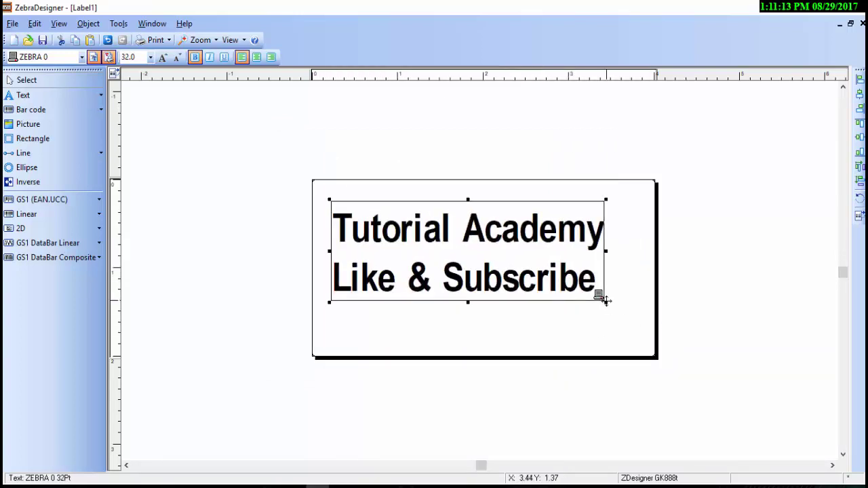
{"action": "left_click_drag", "start_coordinate": [606, 301], "coordinate": [642, 324]}
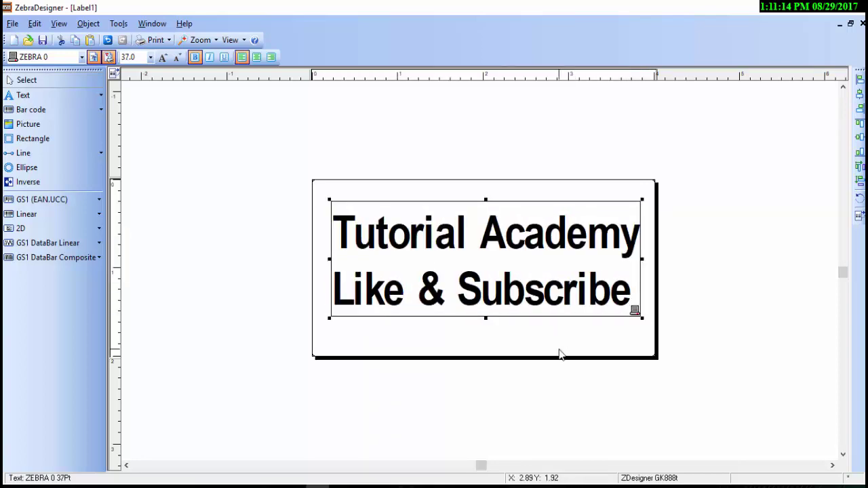
{"action": "left_click", "coordinate": [719, 338]}
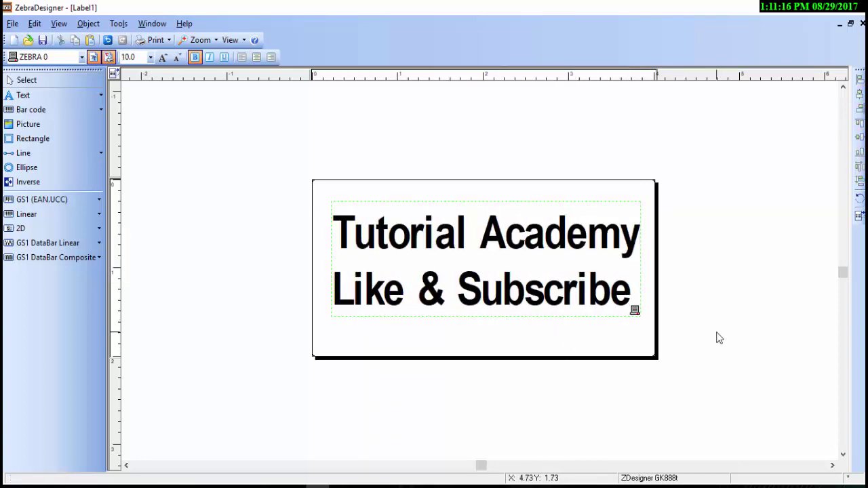
Step: Print the finished text label on the ZDesigner GK888t
{"action": "key", "text": "ctrl+p"}
{"action": "left_click", "coordinate": [312, 298]}
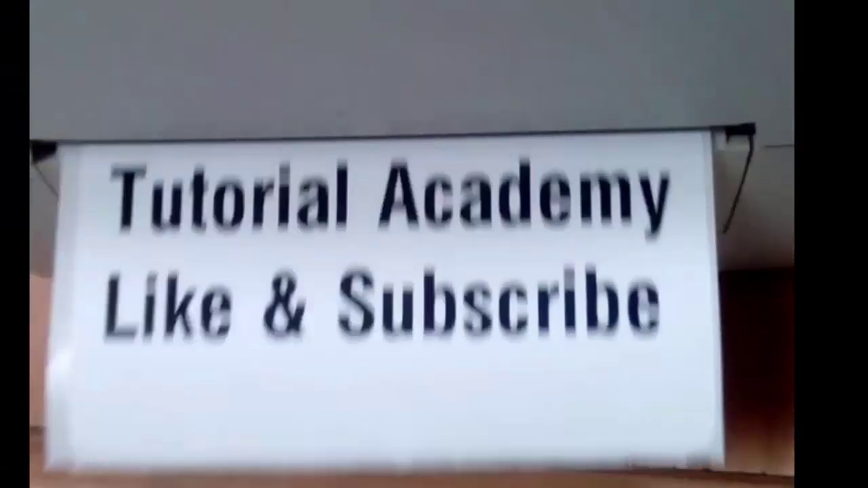